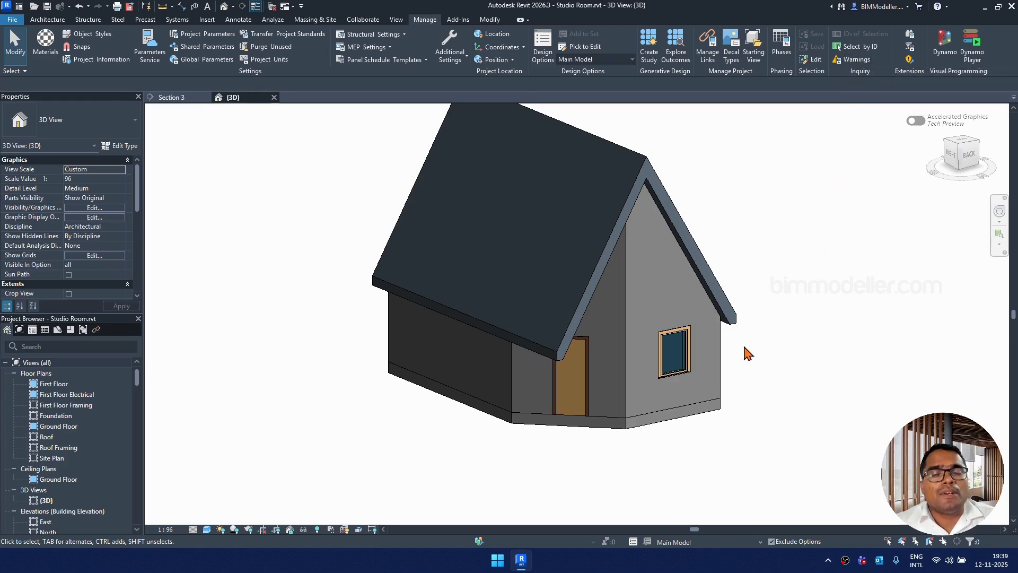
- Review the warning related to the long side wall beside the door, expanding Warning 1 to identify the elements involved
left_click(507, 391)
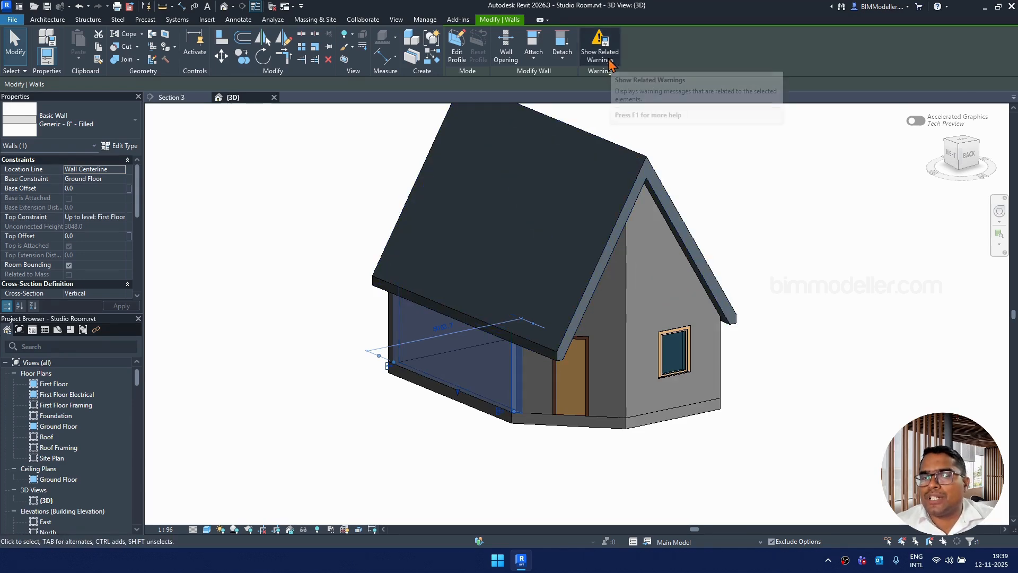
left_click(630, 155)
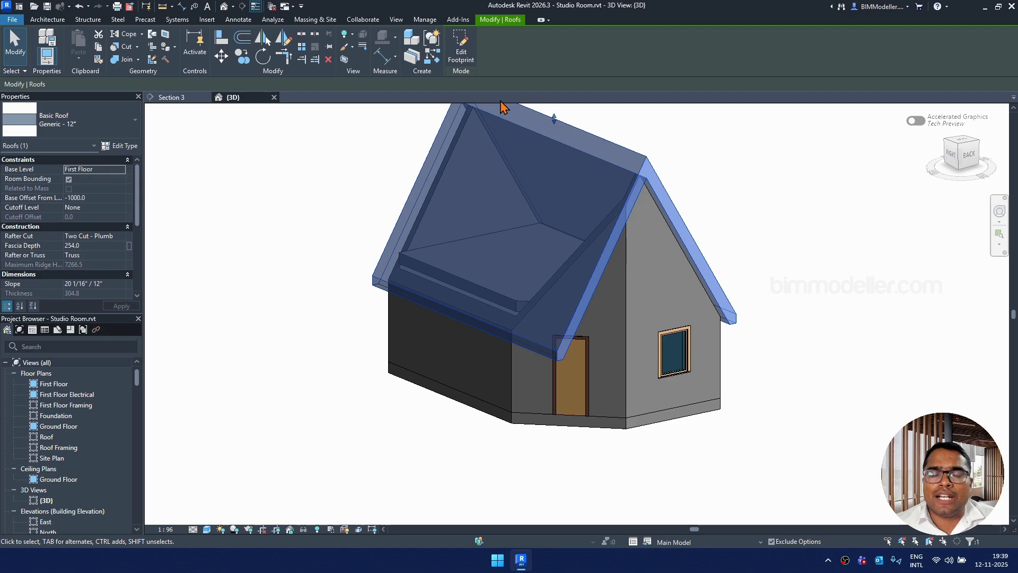
left_click(507, 380)
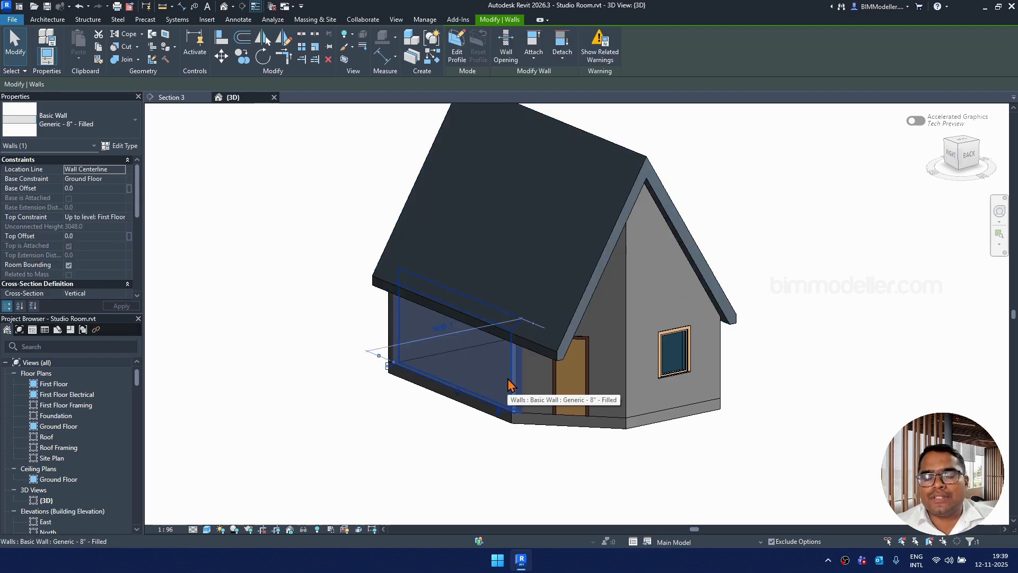
left_click(600, 45)
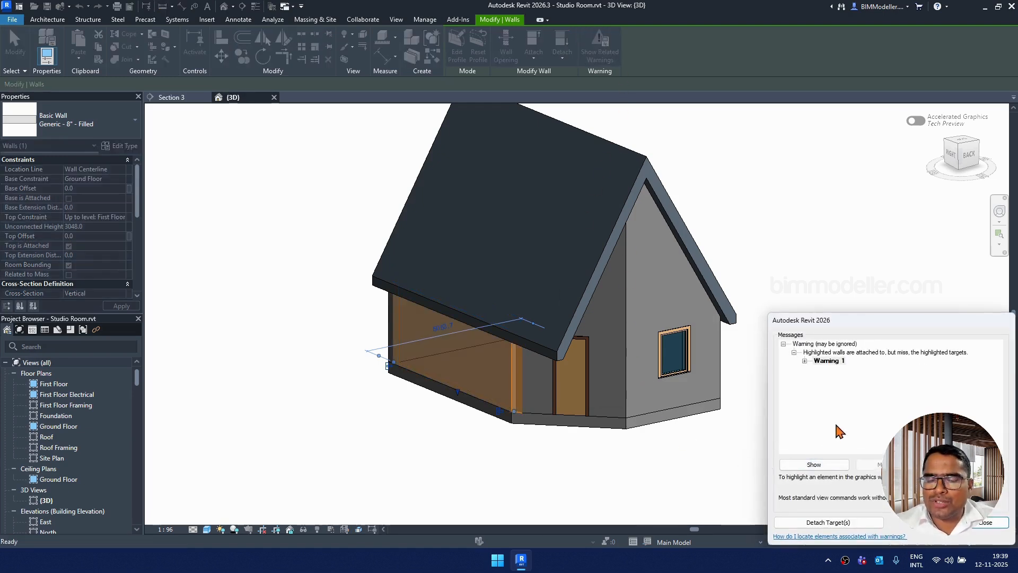
left_click(805, 363)
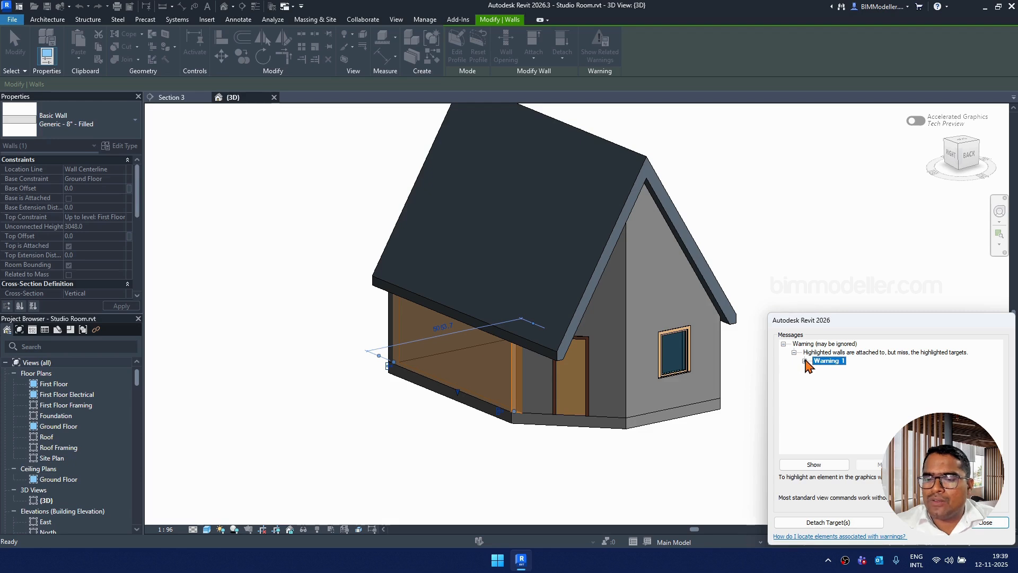
left_click(805, 361)
left_click(855, 377)
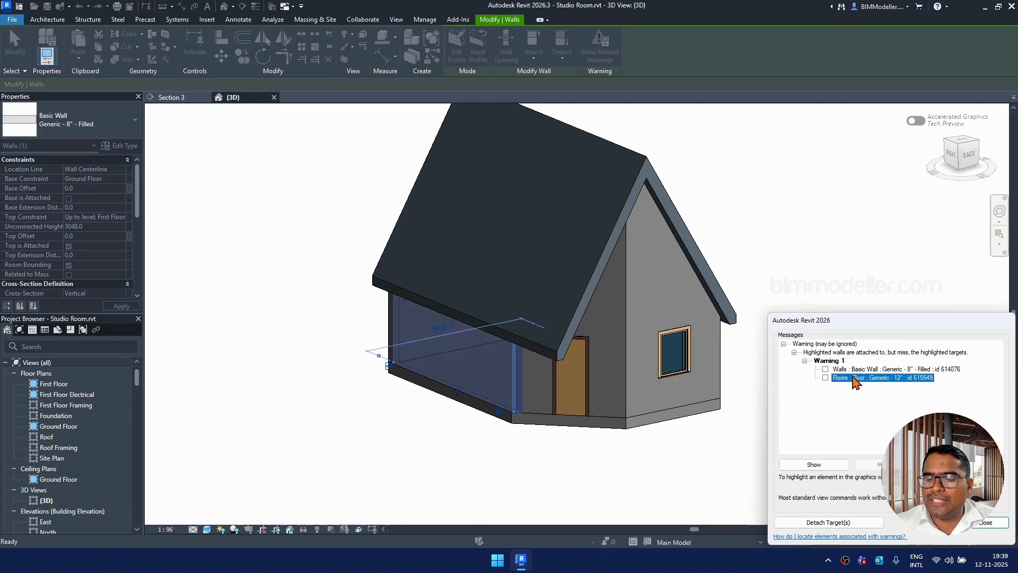
left_click(841, 362)
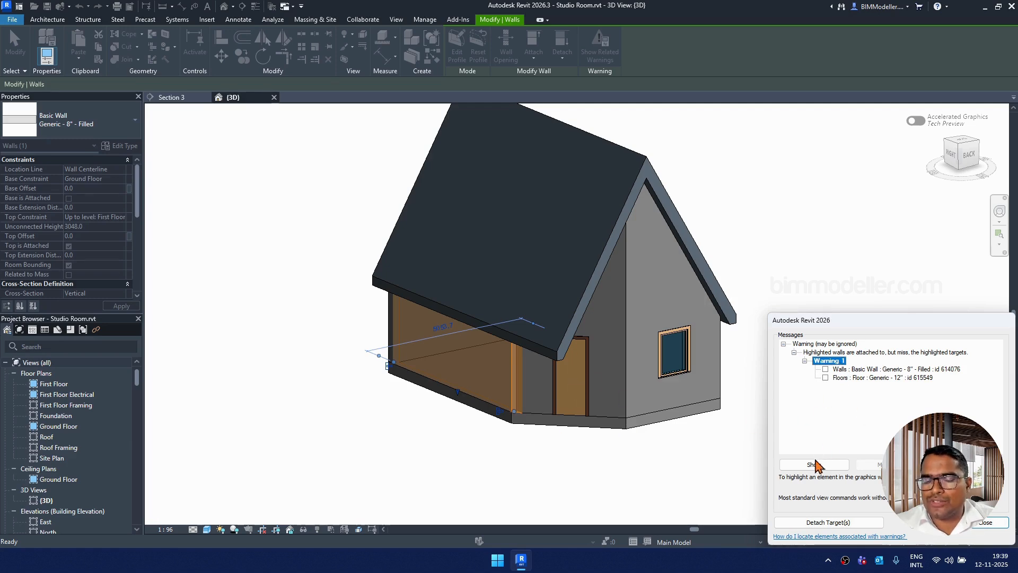
left_click(990, 523)
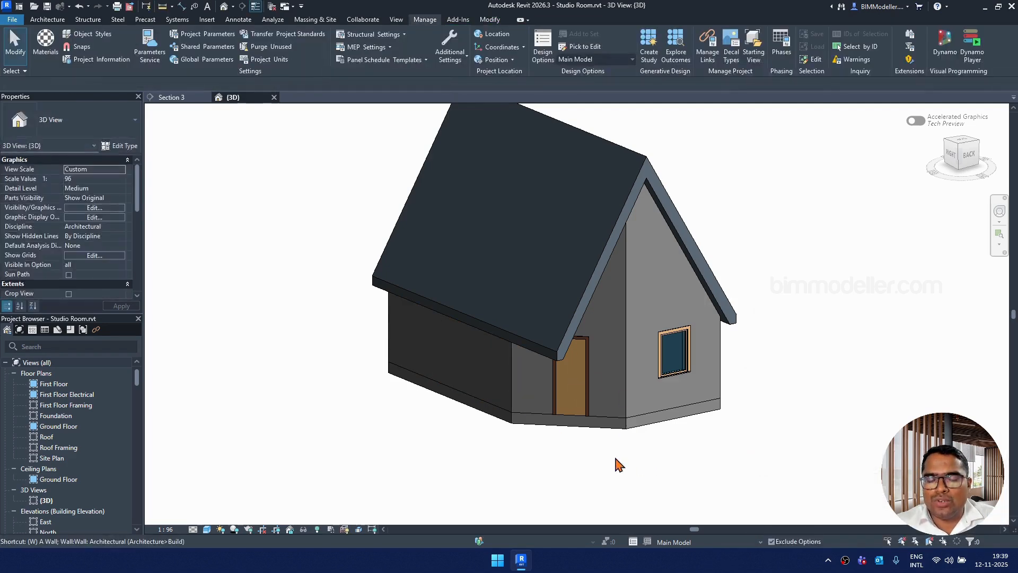
- Switch the 3D view to wireframe and examine where the side wall's top meets the roof and the first-floor slab
key("w")
key("f")
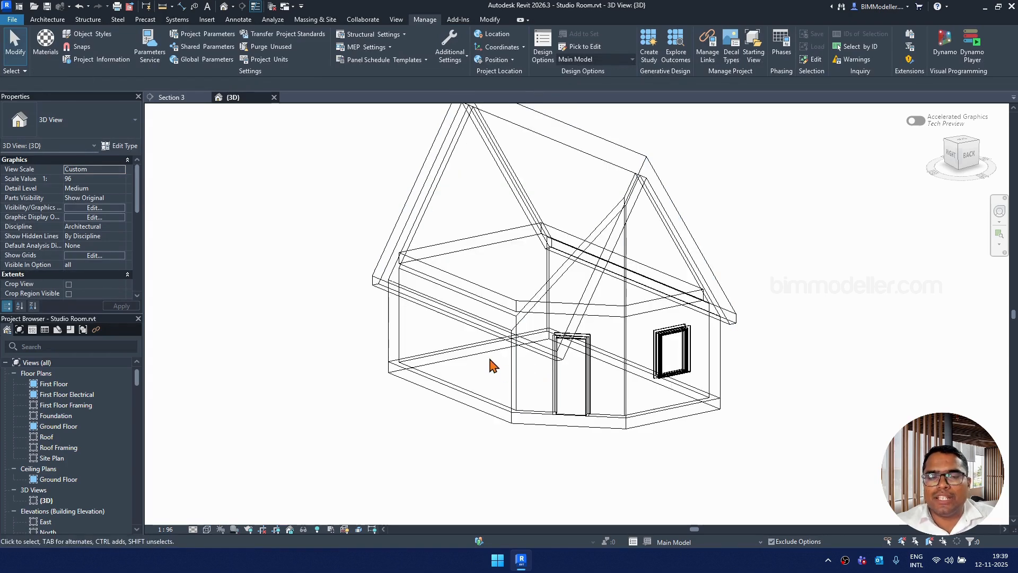
scroll(487, 355, "up", 2)
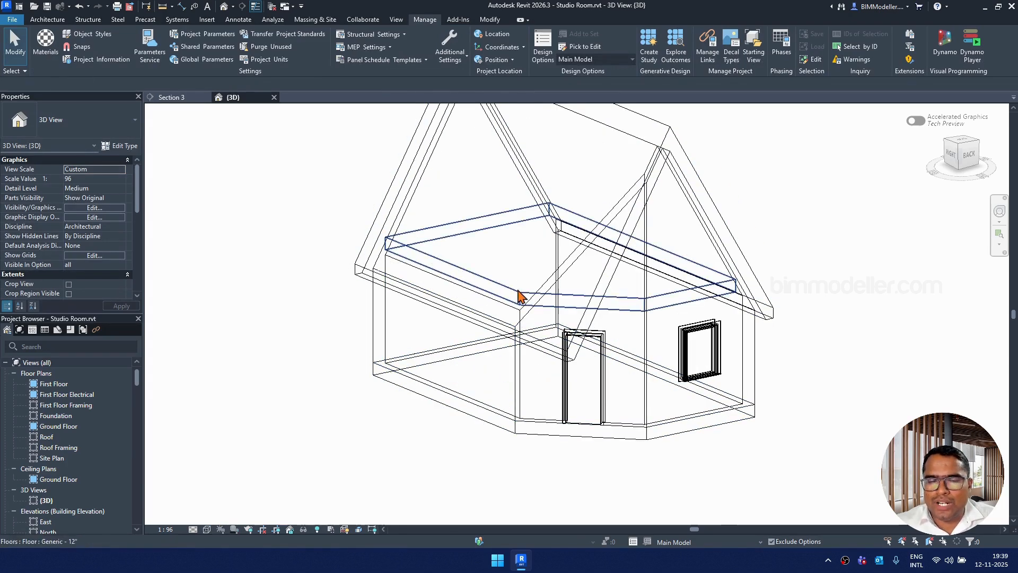
scroll(517, 312, "up", 2)
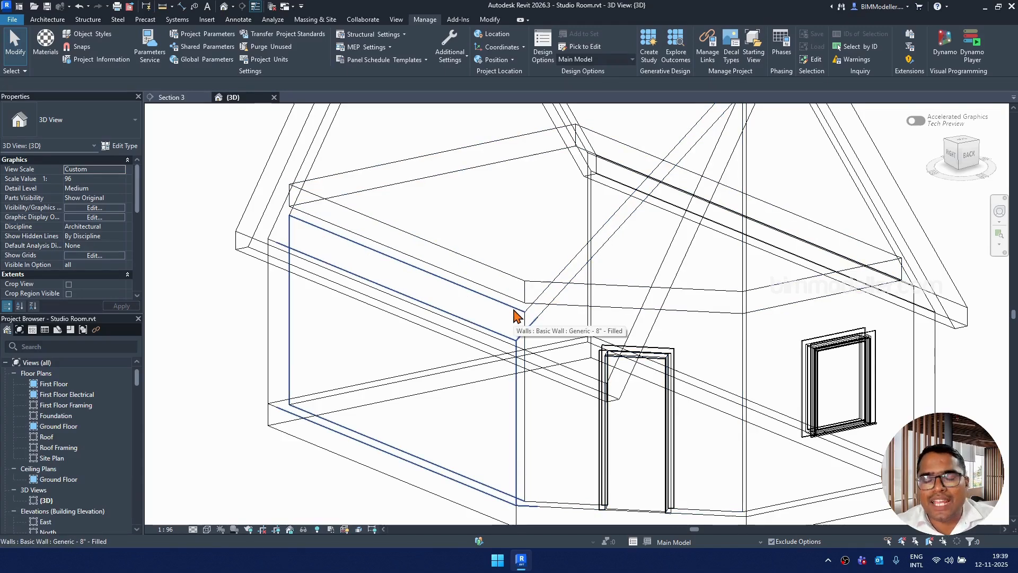
scroll(517, 315, "down", 2)
middle_click_drag(517, 316, 472, 302, "shift")
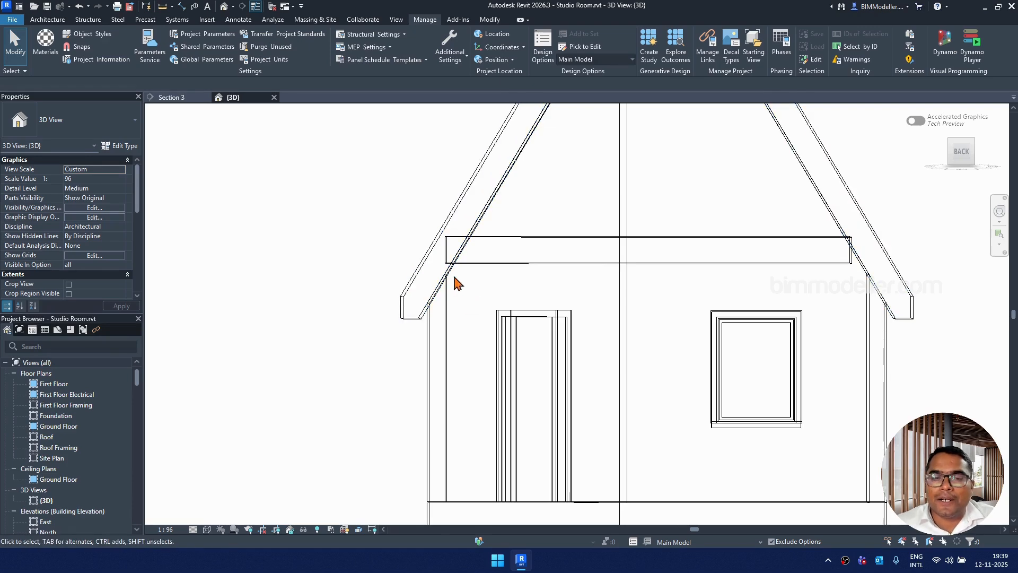
scroll(455, 284, "up", 3)
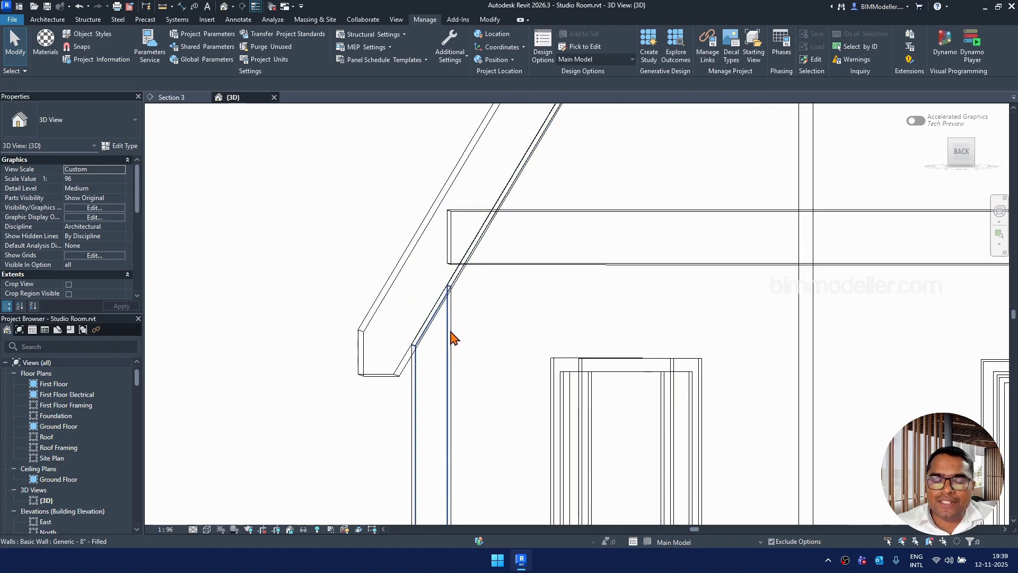
scroll(454, 338, "down", 4)
middle_click_drag(454, 341, 505, 391, "shift")
scroll(493, 382, "up", 3)
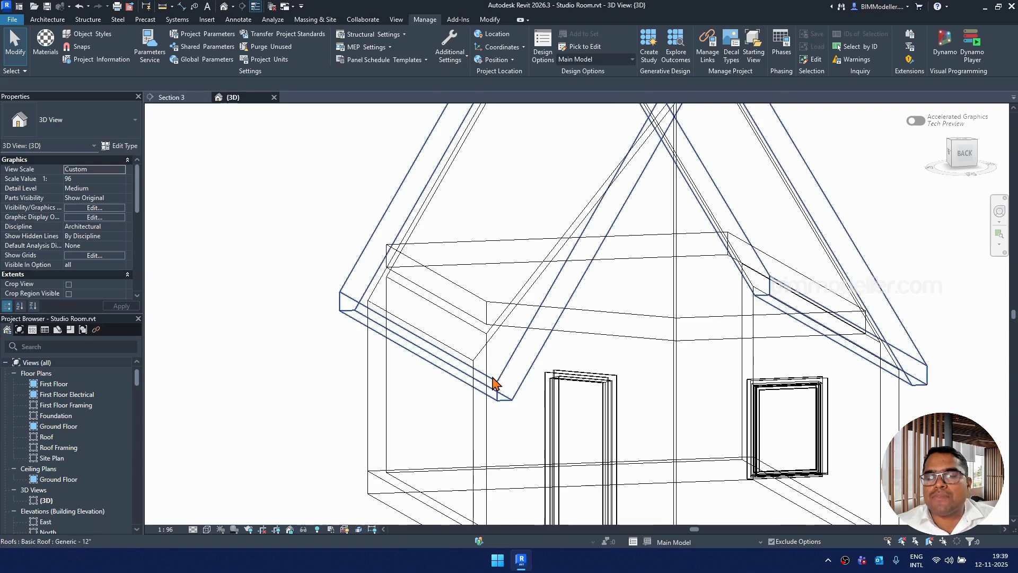
scroll(496, 374, "down", 2)
- Recheck the side wall's related warning with its elements highlighted in the wireframe view
left_click(481, 425)
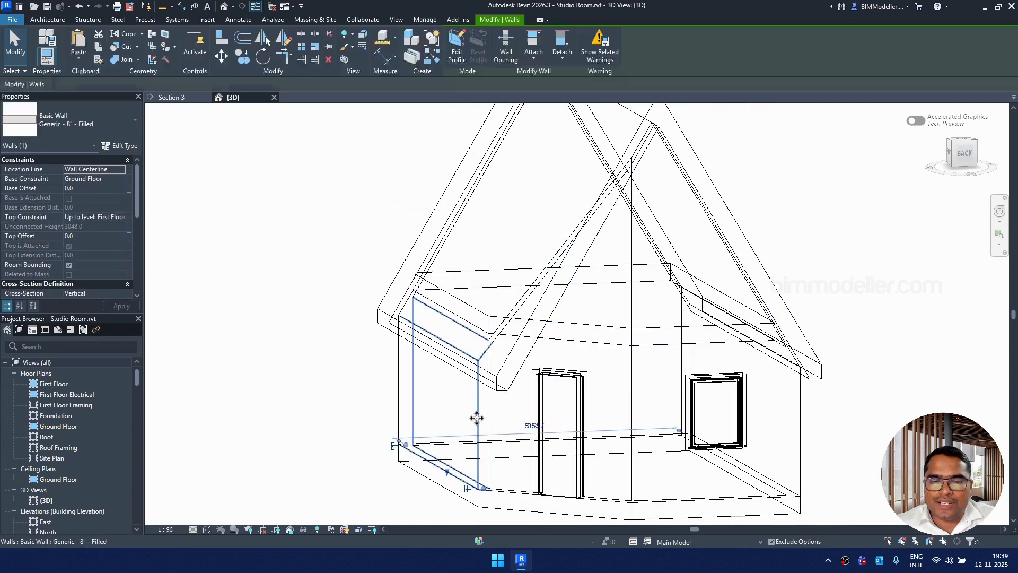
left_click(602, 58)
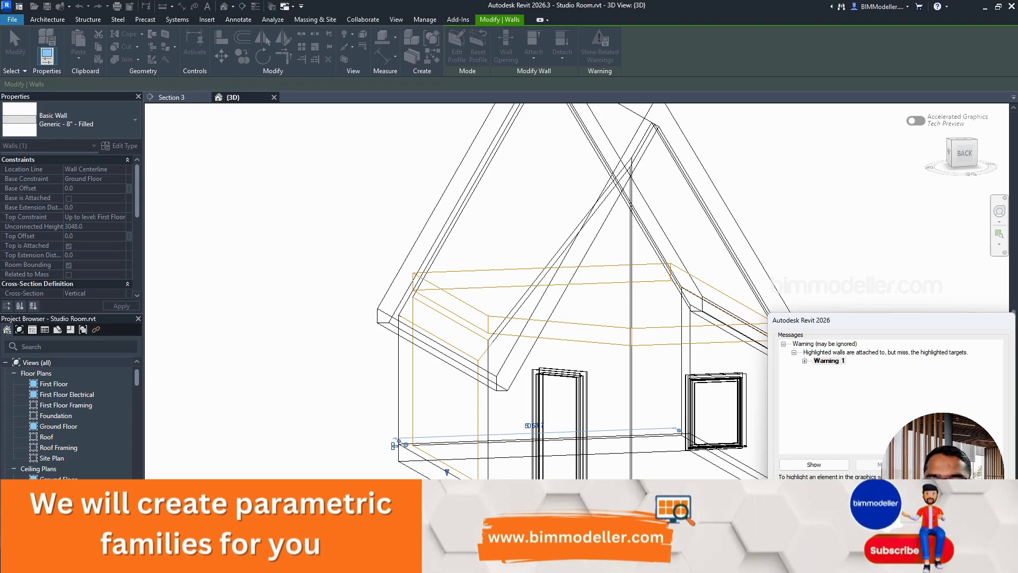
key("Escape")
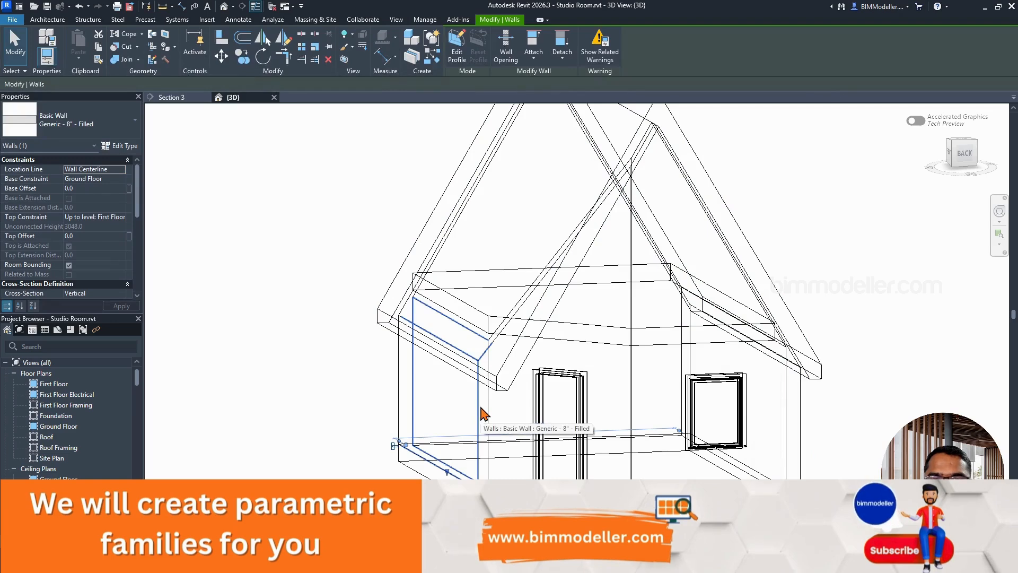
- Try to detach the side wall's top and base from all attached elements
left_click(561, 58)
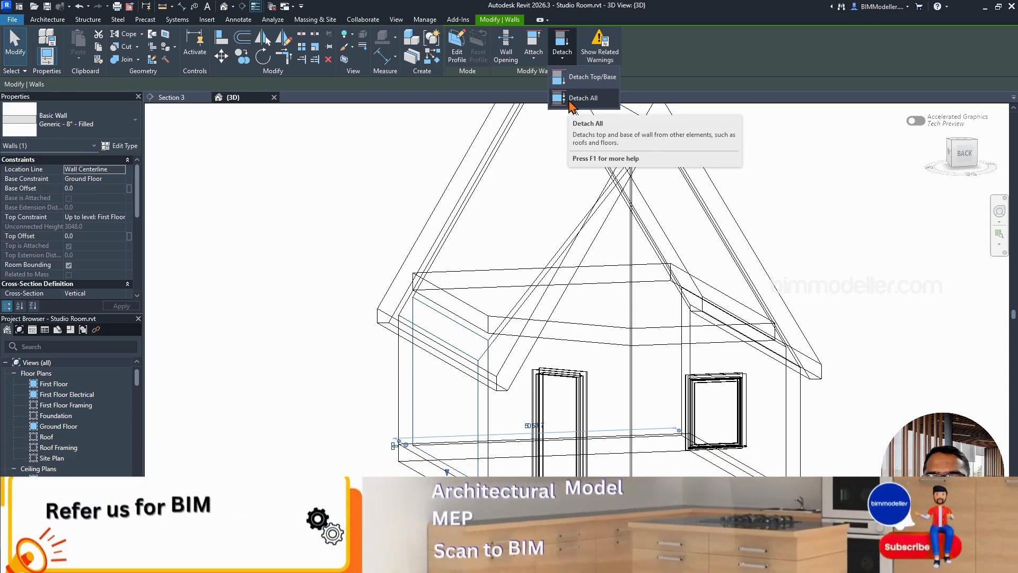
left_click(569, 100)
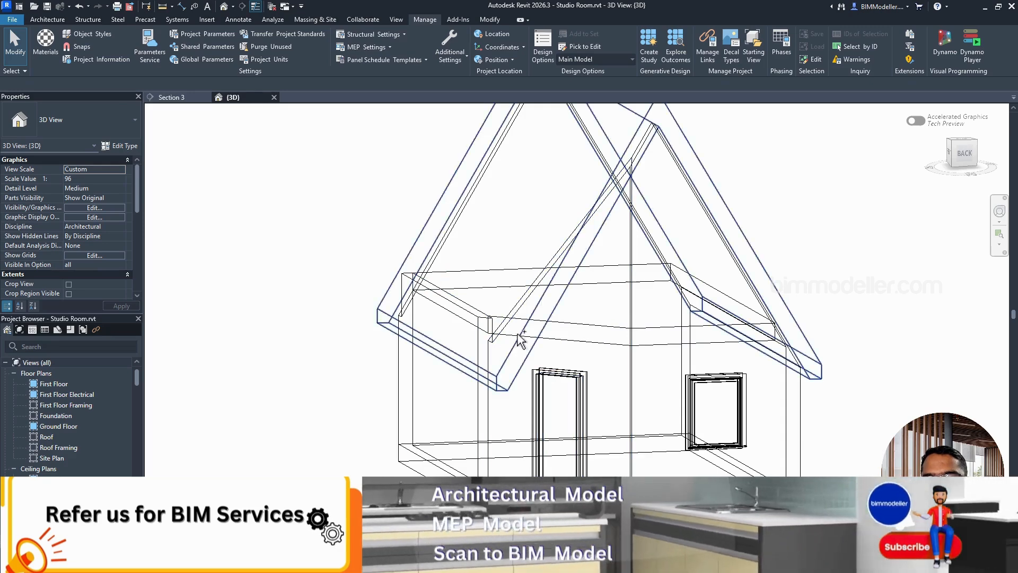
left_click(477, 416)
left_click(516, 285)
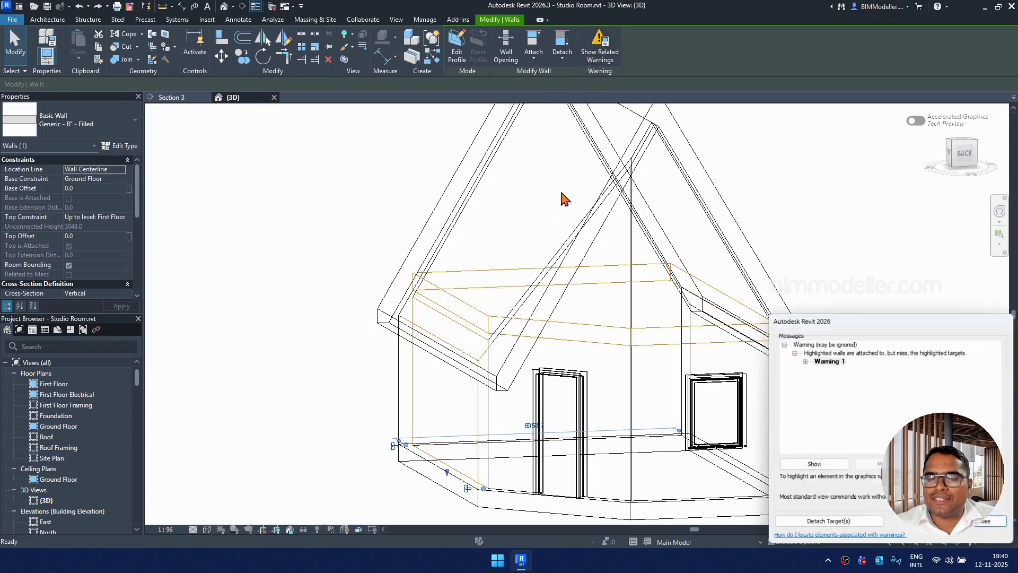
- Detach the top of the side wall beside the door from only the first-floor slab, keeping its roof attachment
left_click(480, 408)
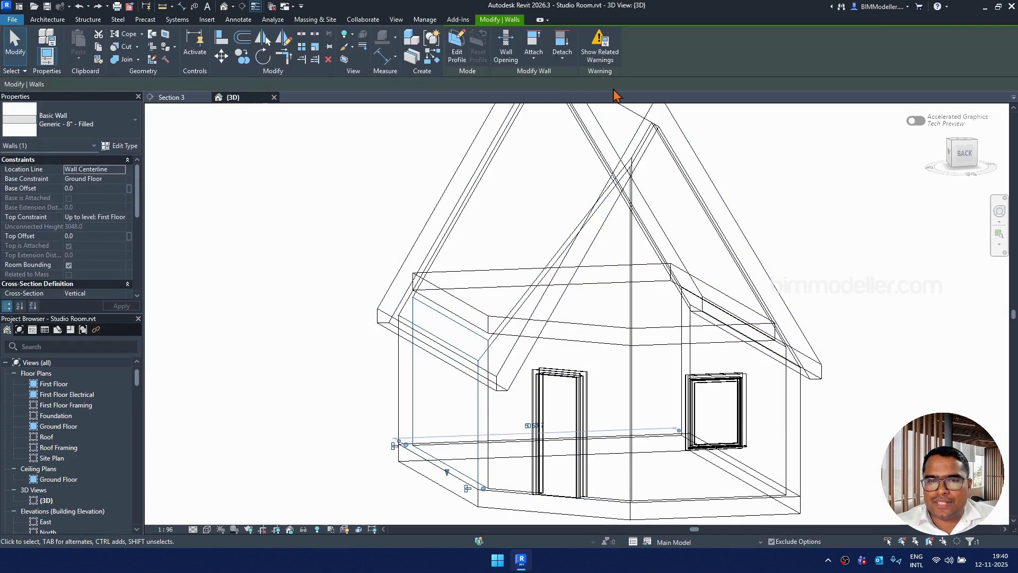
left_click(563, 50)
left_click(583, 78)
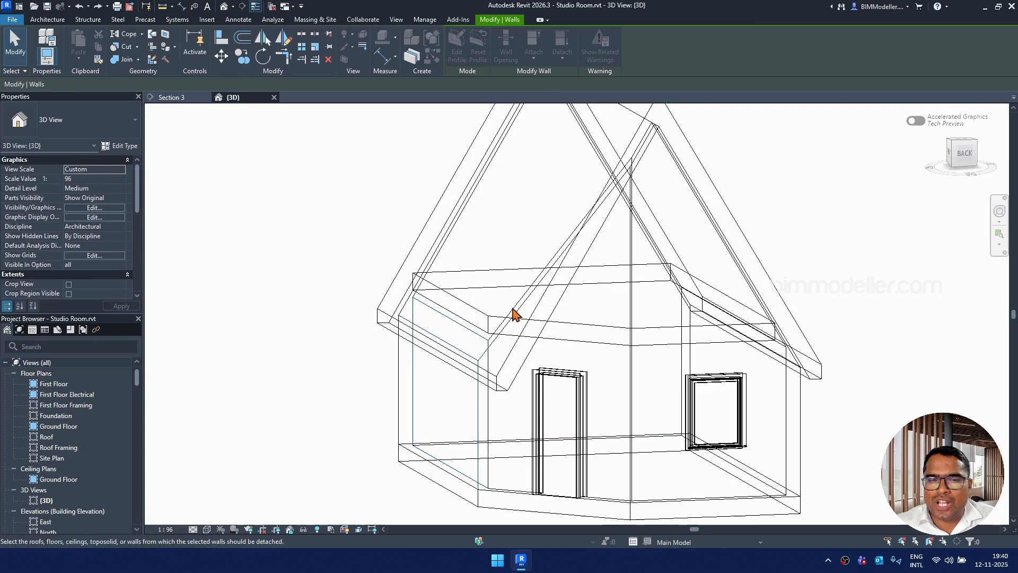
left_click(560, 329)
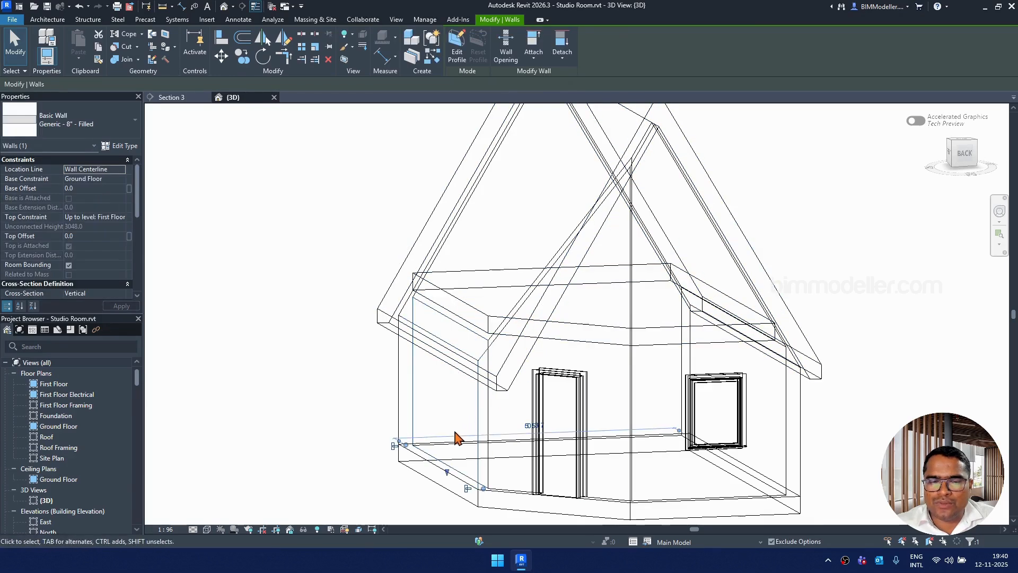
key("Escape")
key("Escape")
- Check the detached side wall and the opposite long wall for any related warnings
left_click(483, 440)
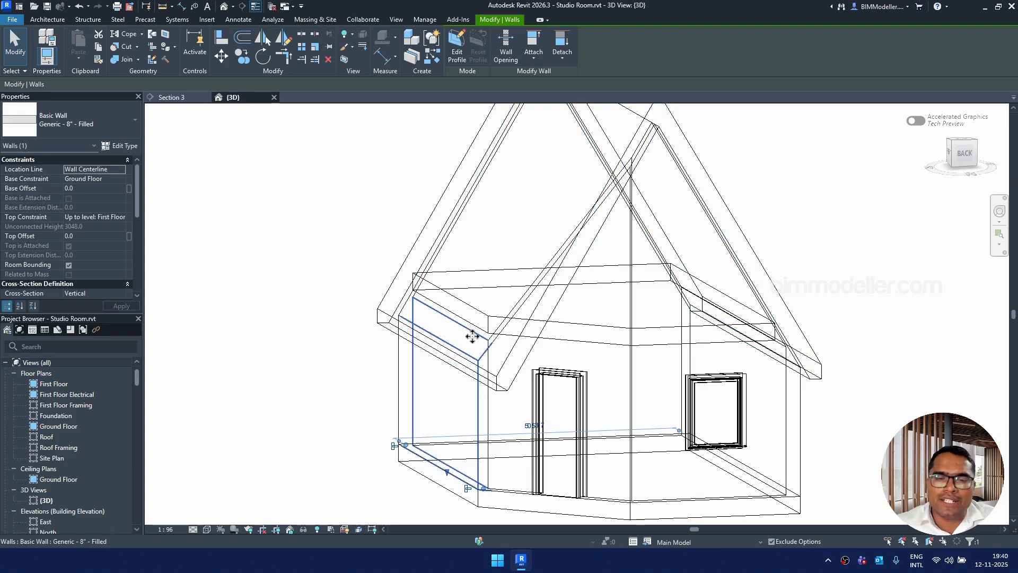
middle_click_drag(545, 375, 663, 392, "shift")
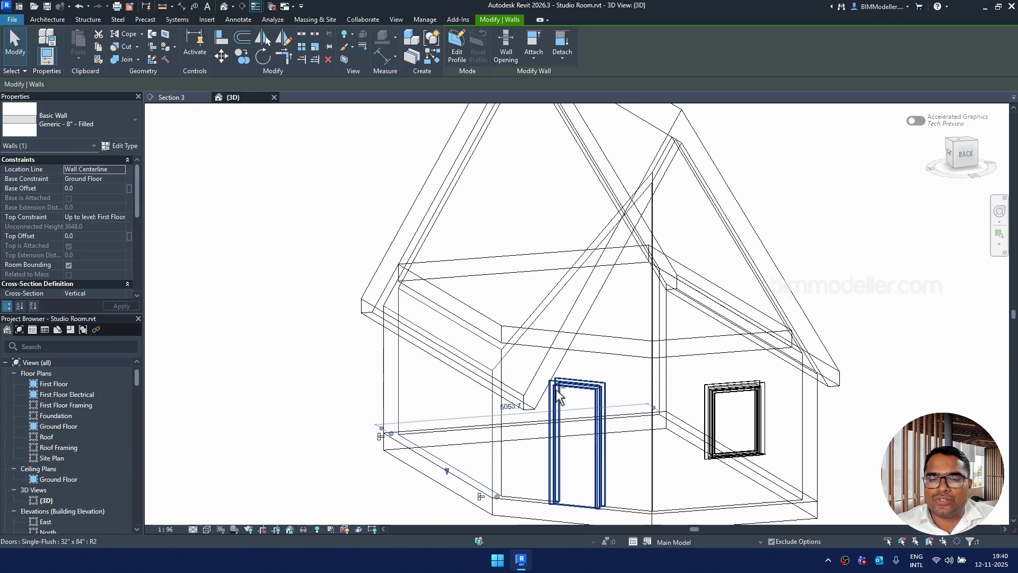
left_click(798, 411)
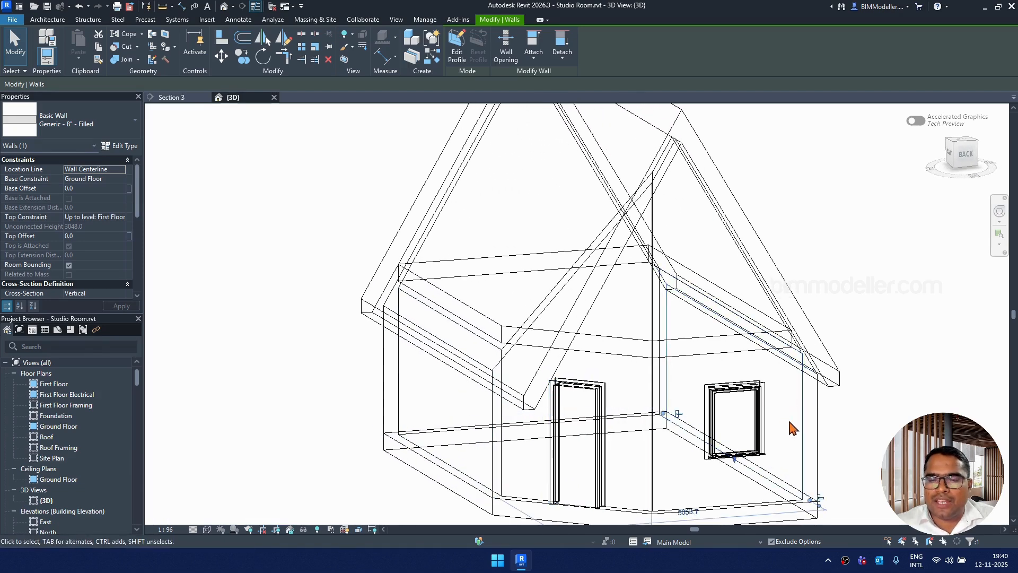
- Inspect the related warning on the front gable wall at the far end from the door
middle_click_drag(705, 377, 655, 447, "shift")
scroll(631, 438, "down", 2)
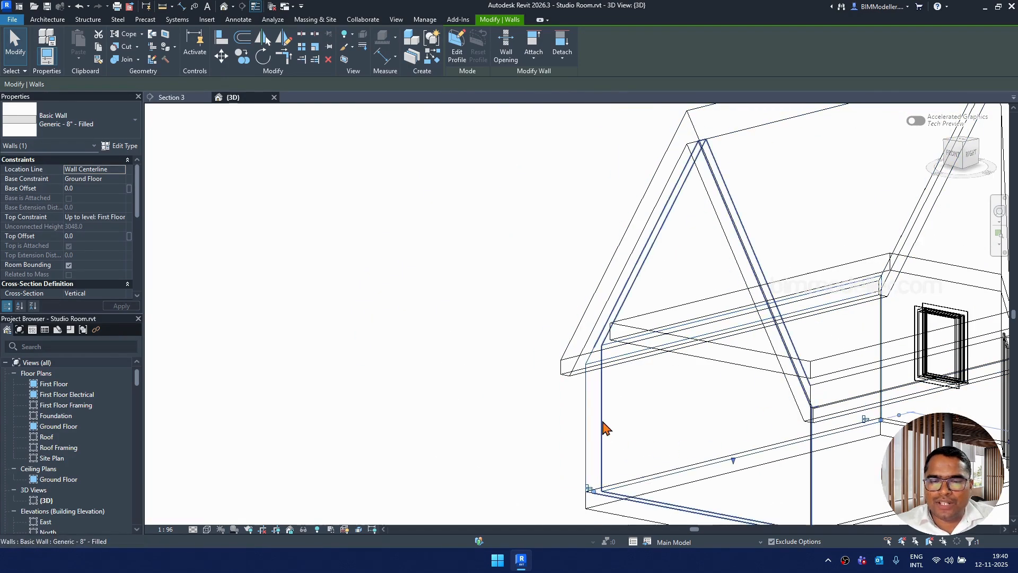
scroll(530, 382, "down", 3)
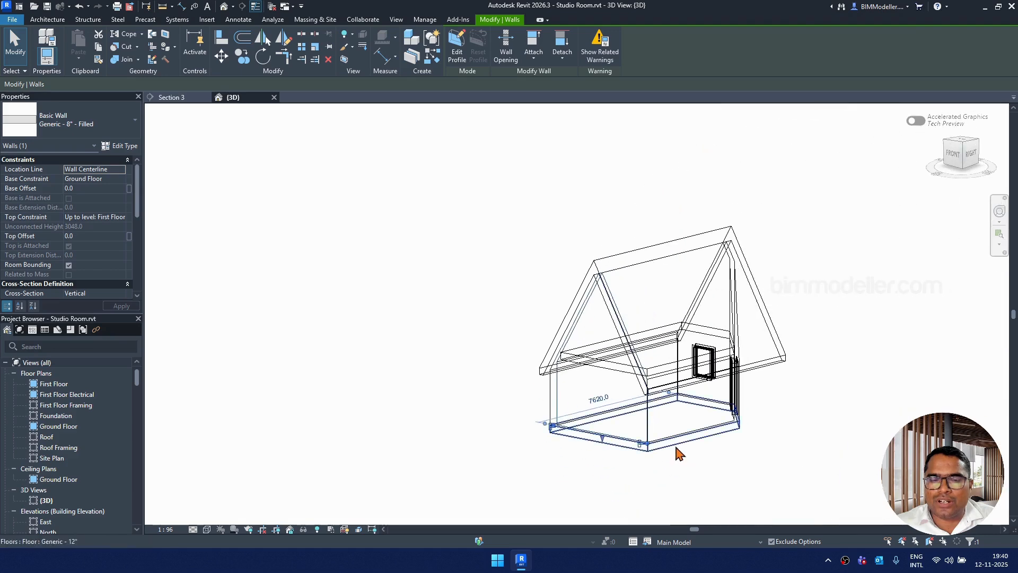
middle_click_drag(675, 450, 675, 241, "shift")
left_click(601, 52)
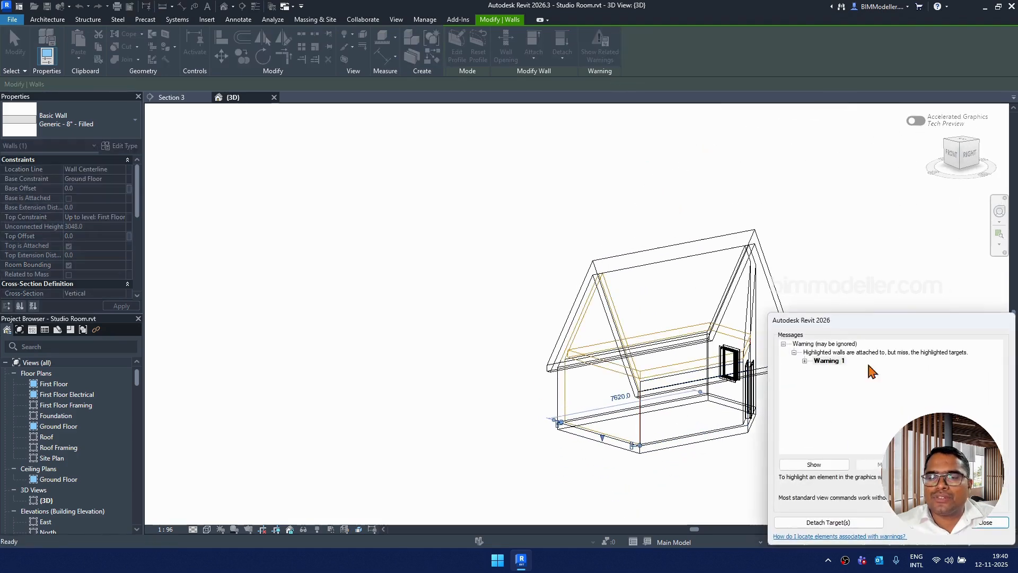
left_click(985, 522)
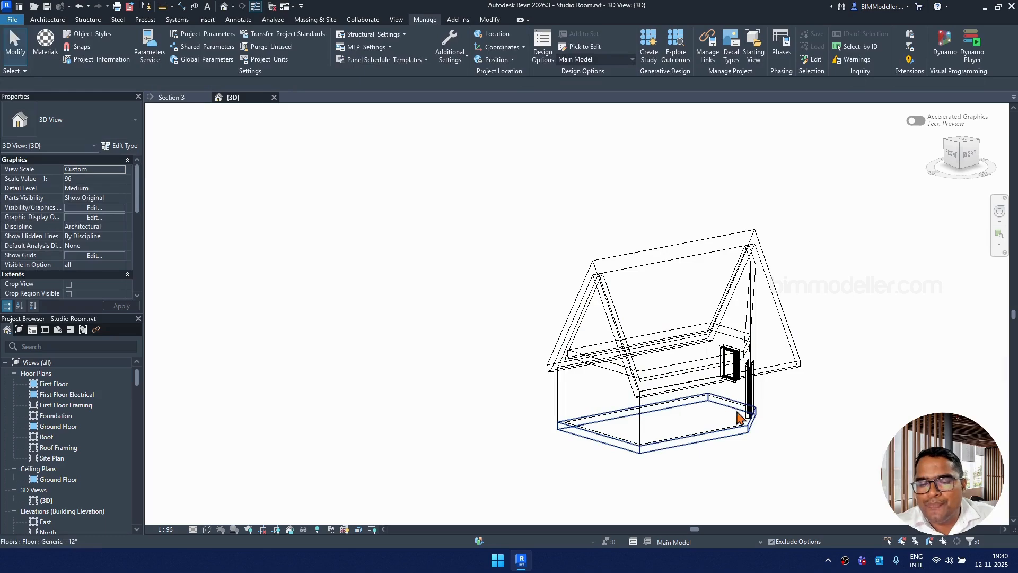
- Detach the top of the front gable wall at the far end from the door from only the first-floor slab
middle_click_drag(739, 420, 618, 478, "shift")
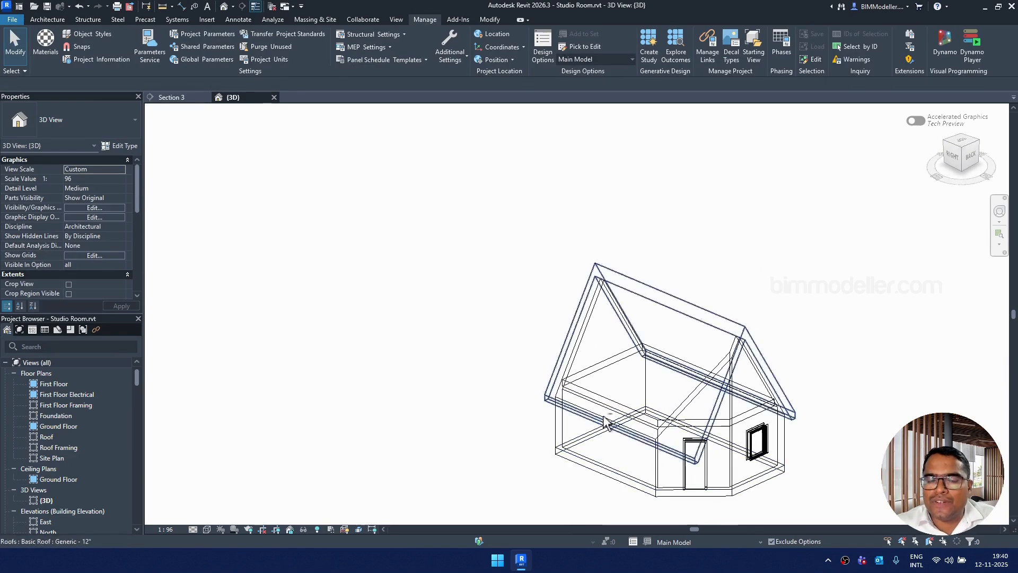
scroll(580, 381, "up", 5)
scroll(557, 360, "down", 4)
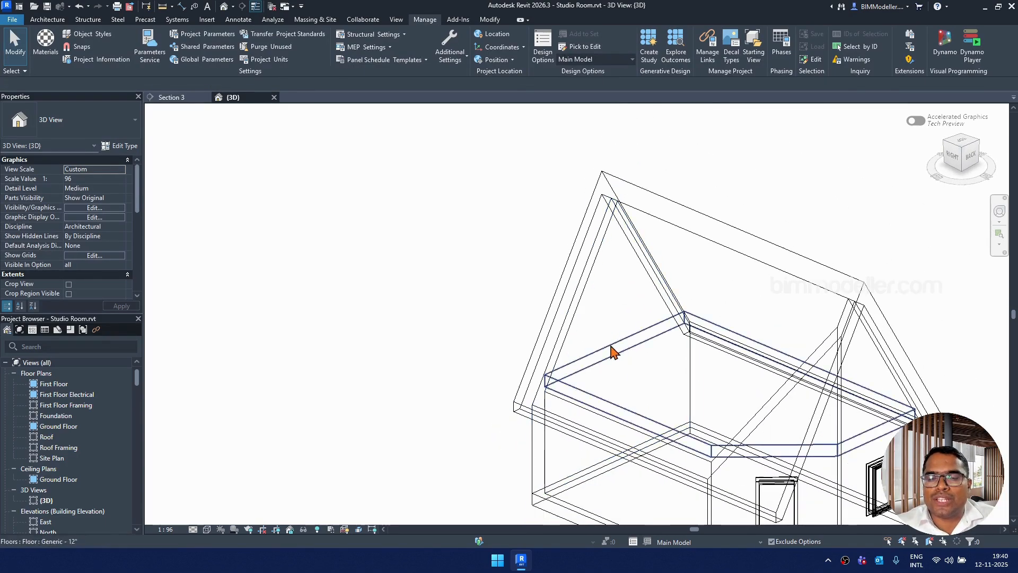
middle_click_drag(647, 383, 690, 318, "shift")
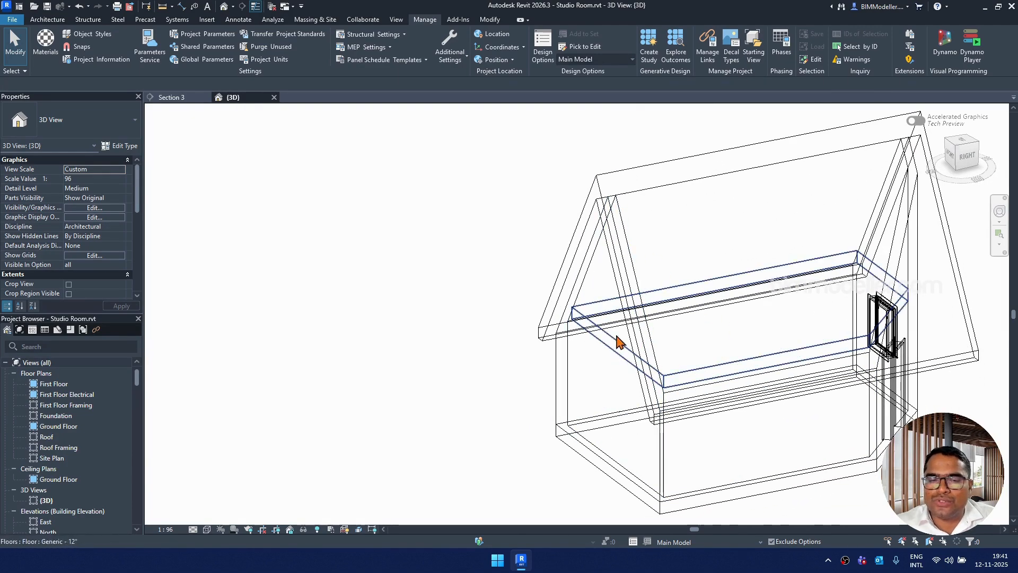
left_click(580, 296)
left_click(562, 53)
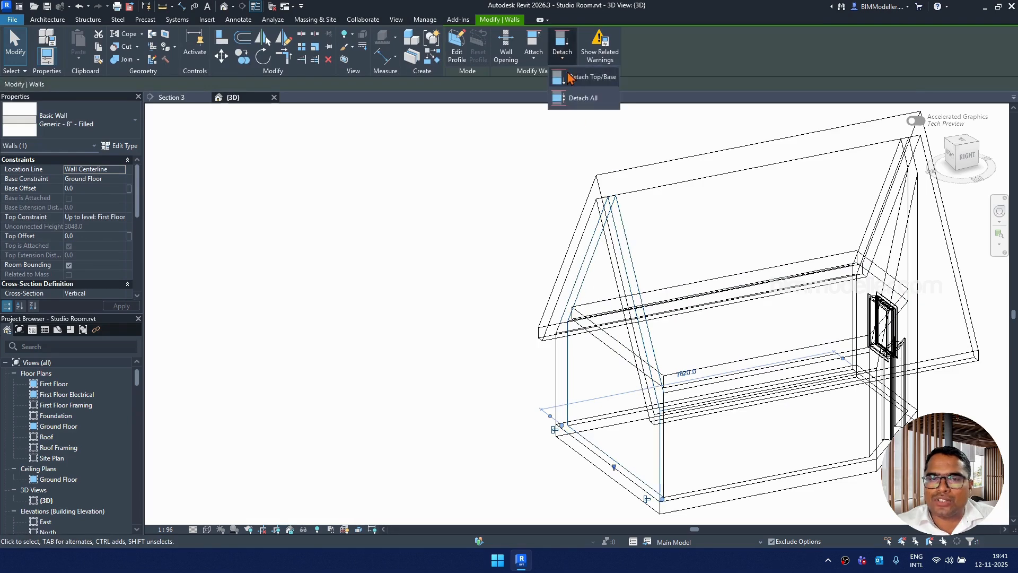
left_click(583, 76)
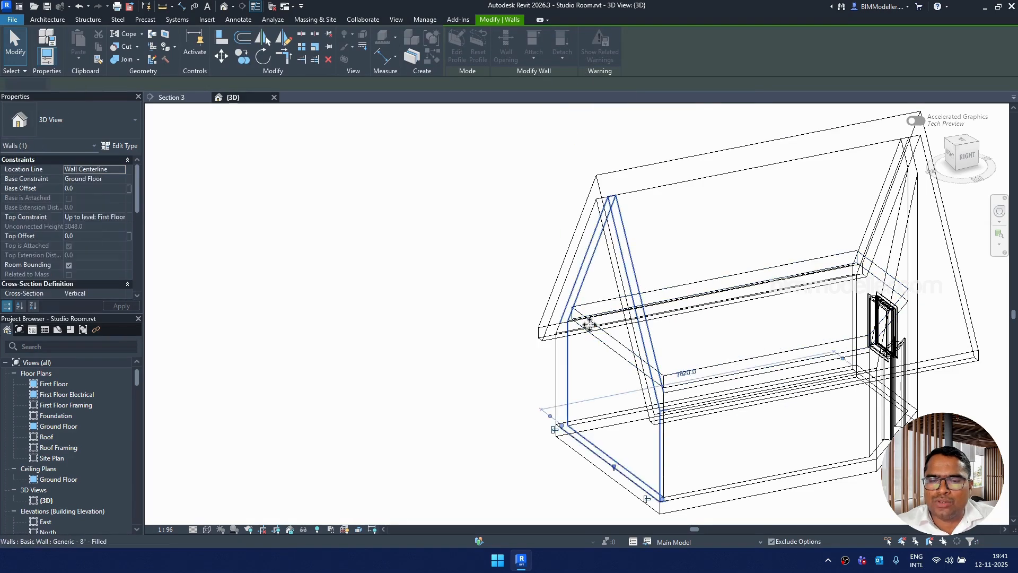
left_click(543, 372)
left_click(558, 381)
key("Escape")
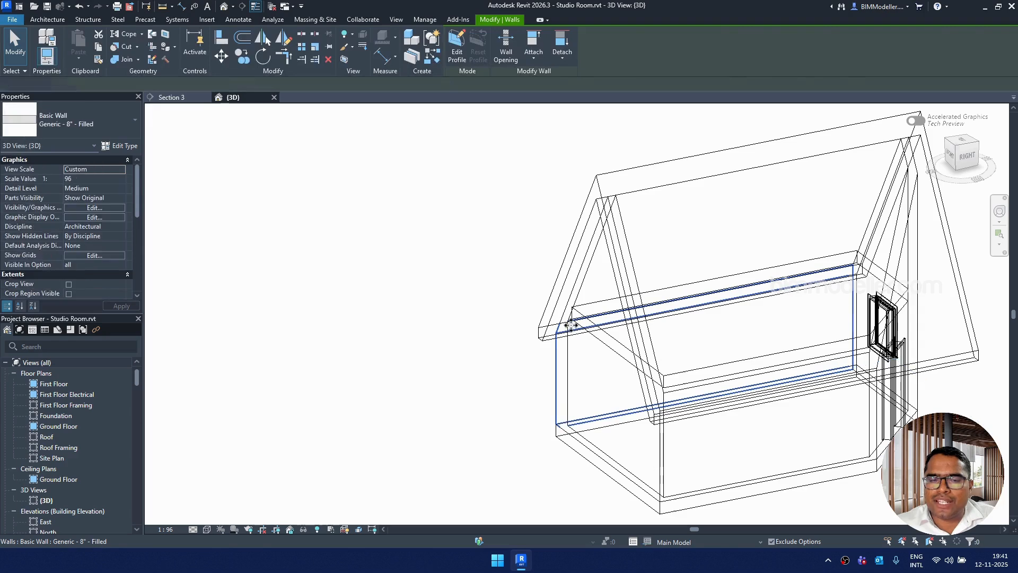
- Check the detached front gable wall and the first-floor slab for related warnings
left_click(575, 432)
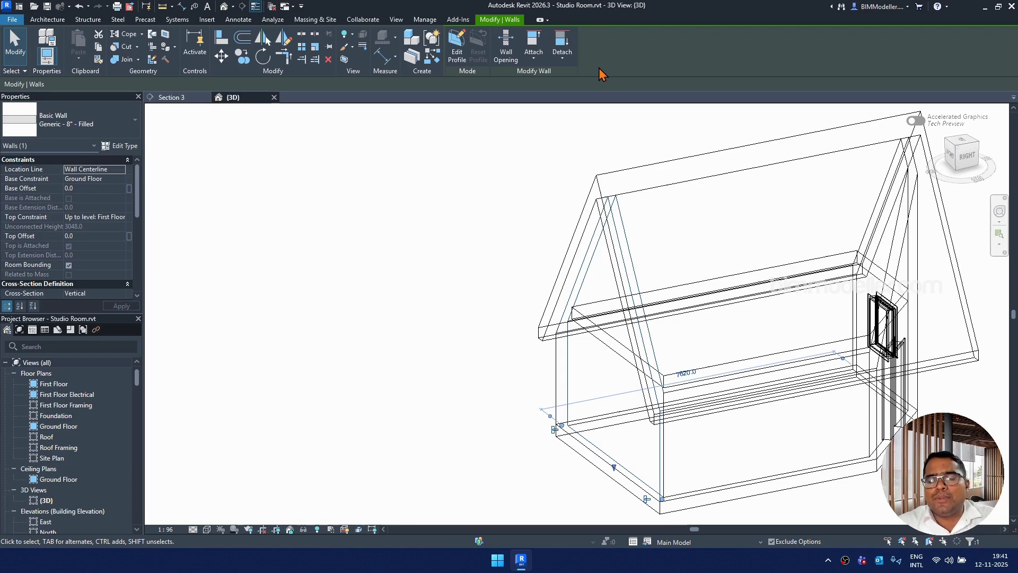
key("Escape")
left_click(594, 310)
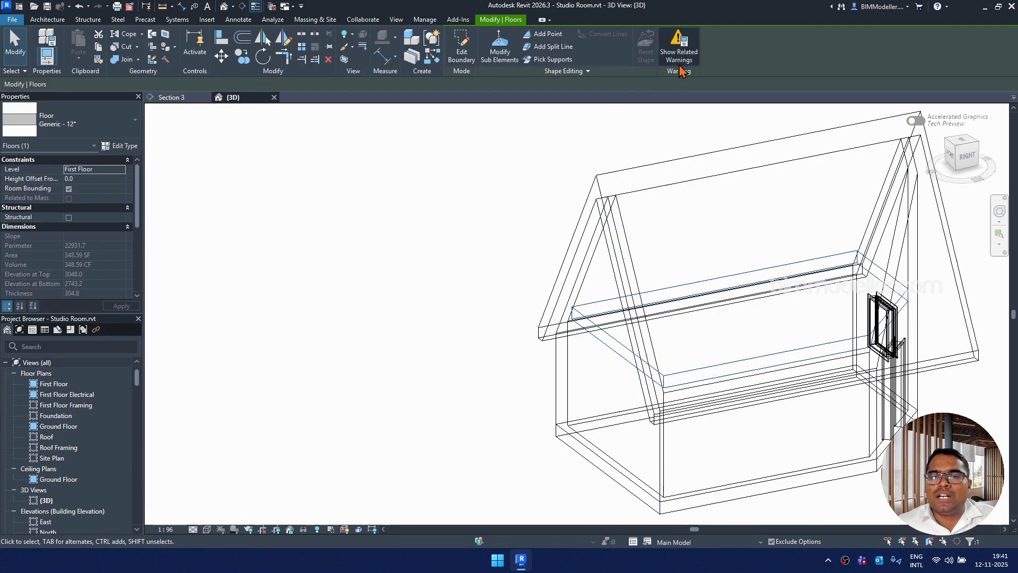
left_click(679, 55)
scroll(404, 297, "down", 3)
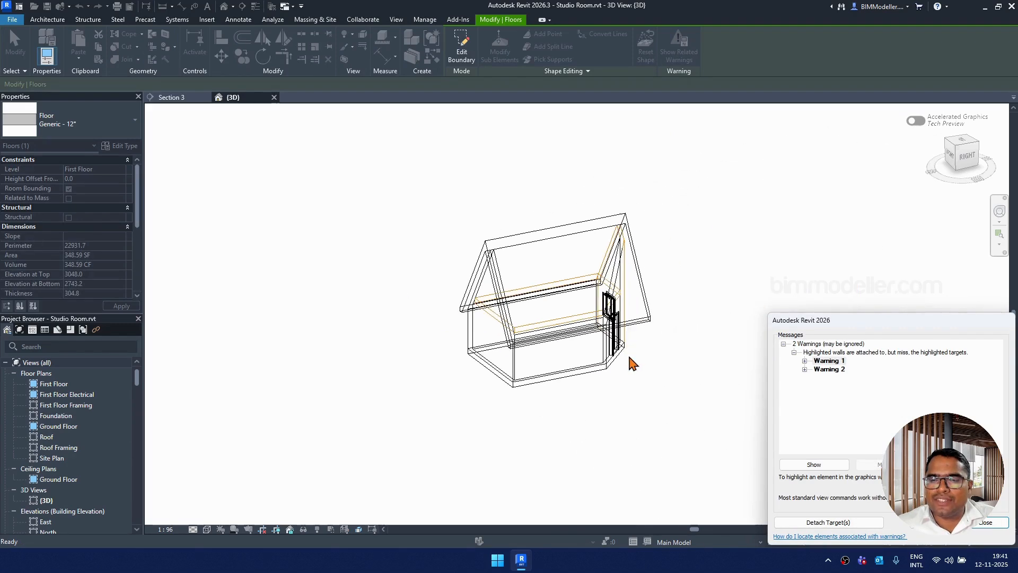
scroll(633, 364, "up", 3)
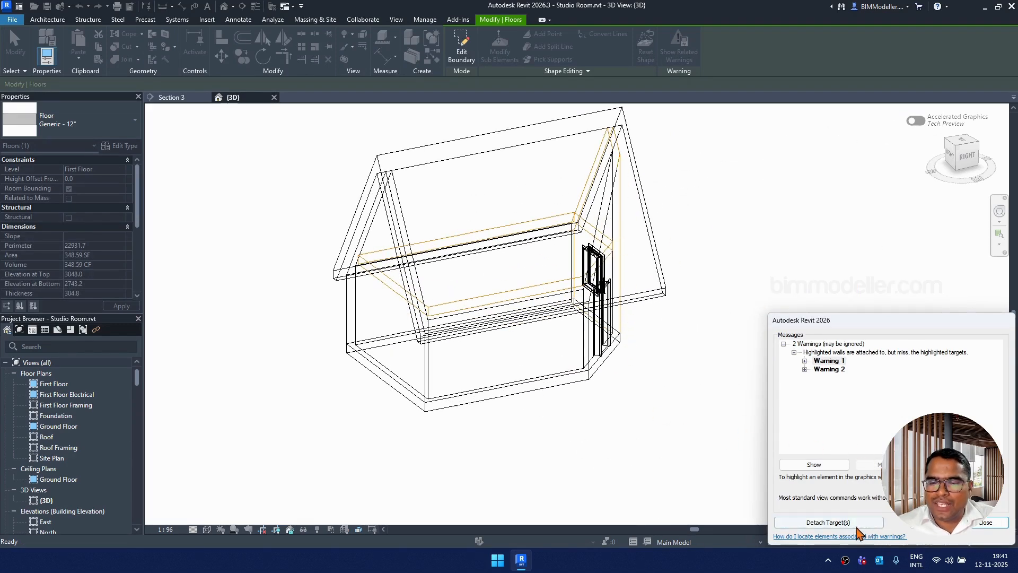
- Try to resolve the first-floor slab's missed-attachment warnings with Detach Target(s), and undo the resulting wall change
left_click(828, 523)
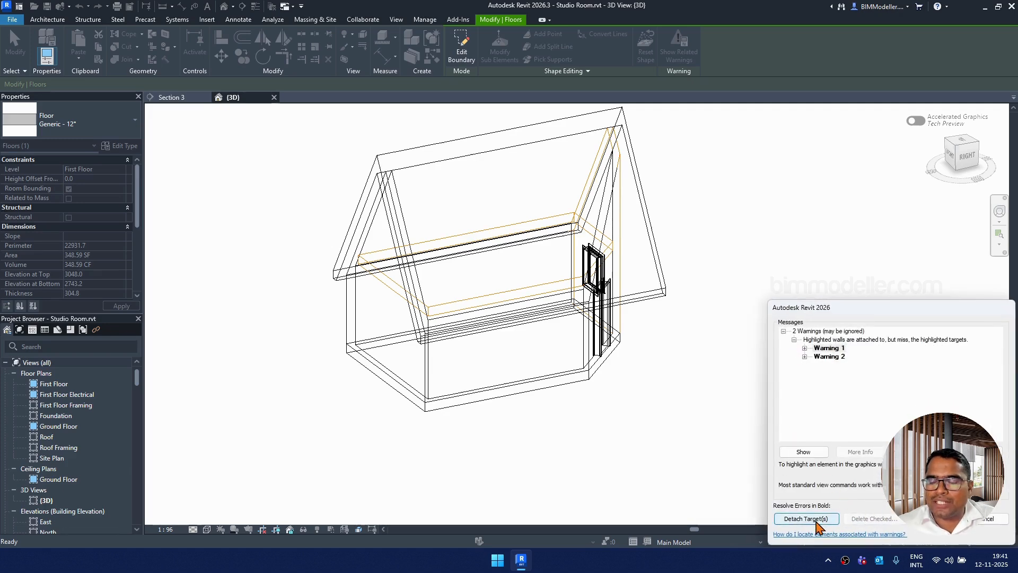
left_click(806, 518)
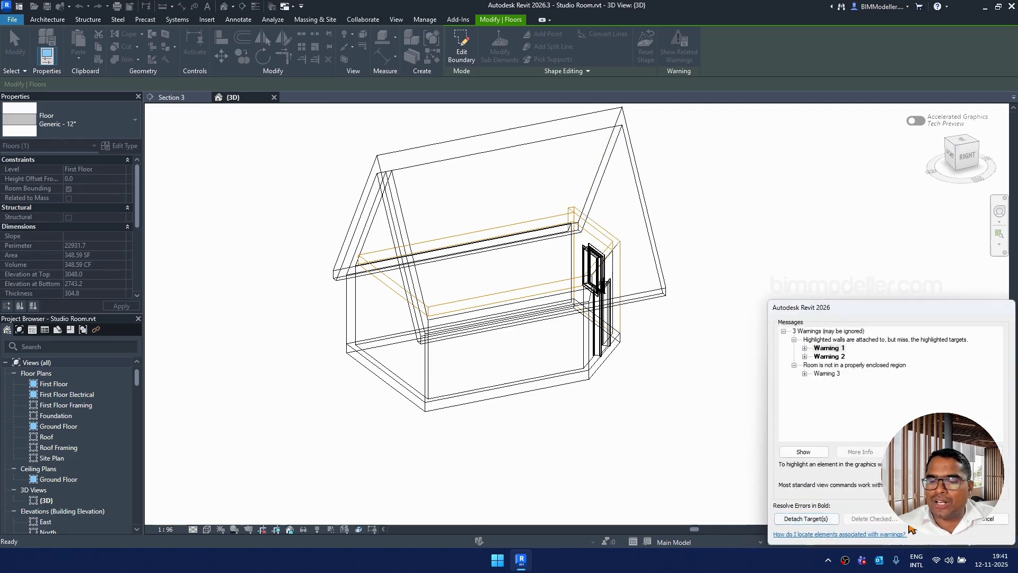
left_click(924, 520)
left_click(609, 379)
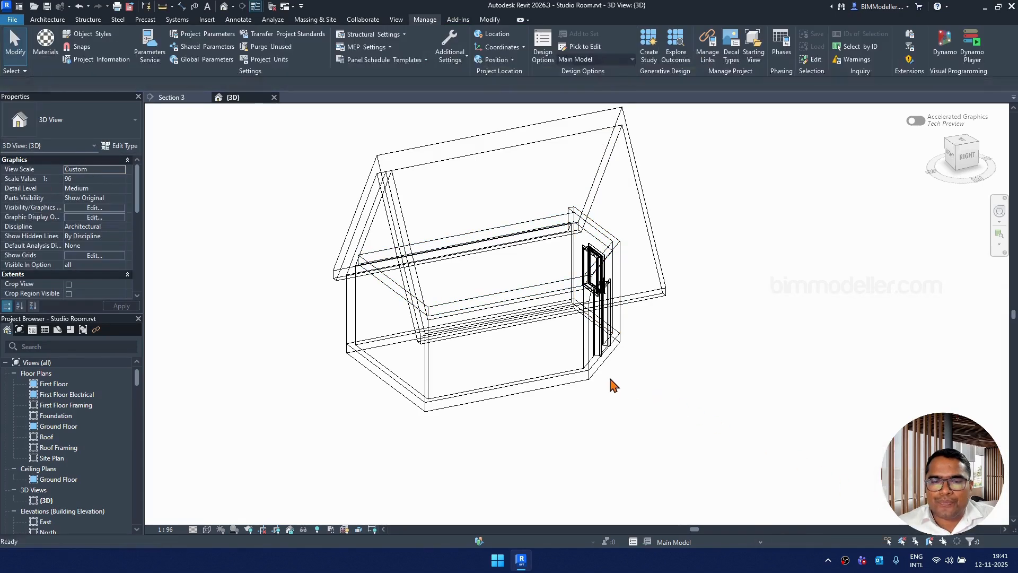
key("ctrl+z")
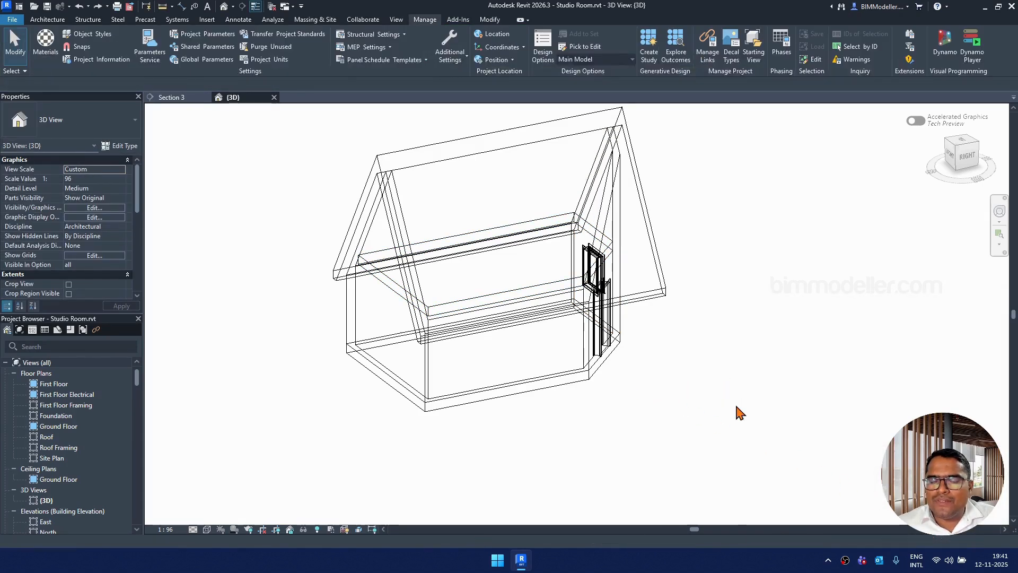
- Set the 3D view to the Shaded visual style and examine the gable end with the door and window
middle_click(736, 407)
middle_click(737, 406)
middle_click_drag(769, 431, 645, 393)
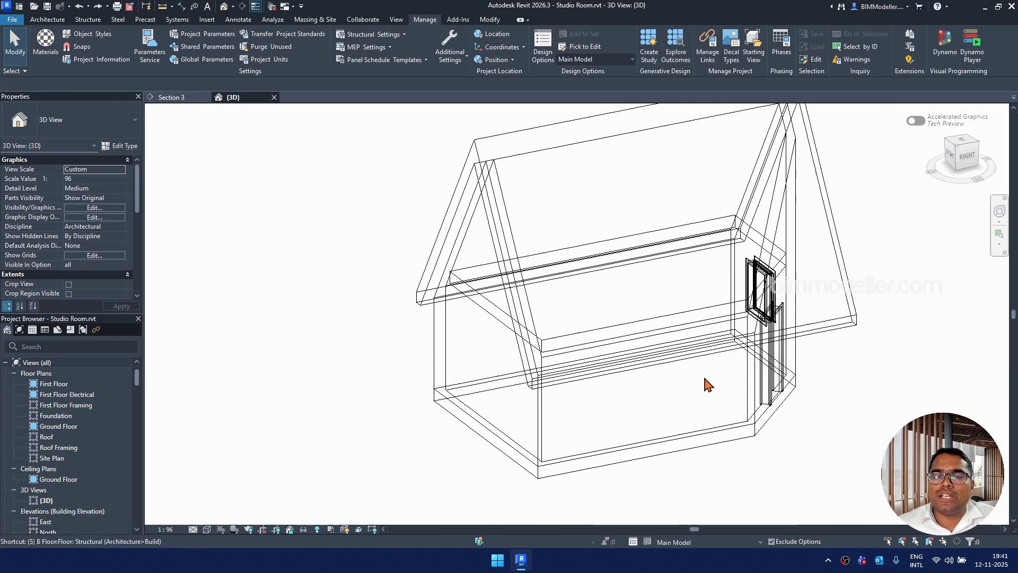
key("s")
key("d")
mouse_move(836, 388)
middle_mouse_down("shift")
mouse_move(727, 404)
mouse_move(612, 377)
mouse_move(627, 367)
middle_mouse_up("shift")
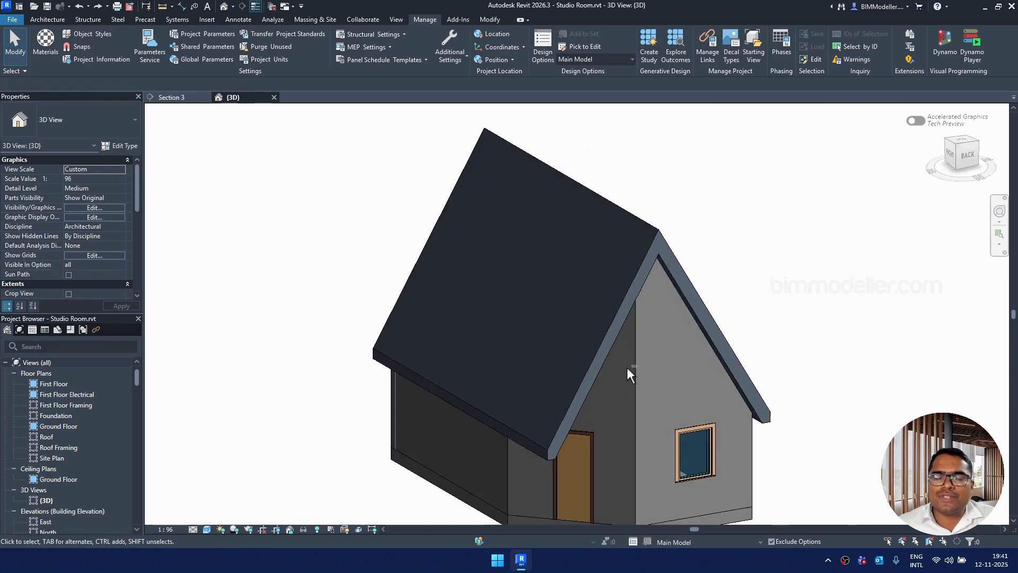
scroll(523, 267, "down", 2)
scroll(607, 411, "up", 3)
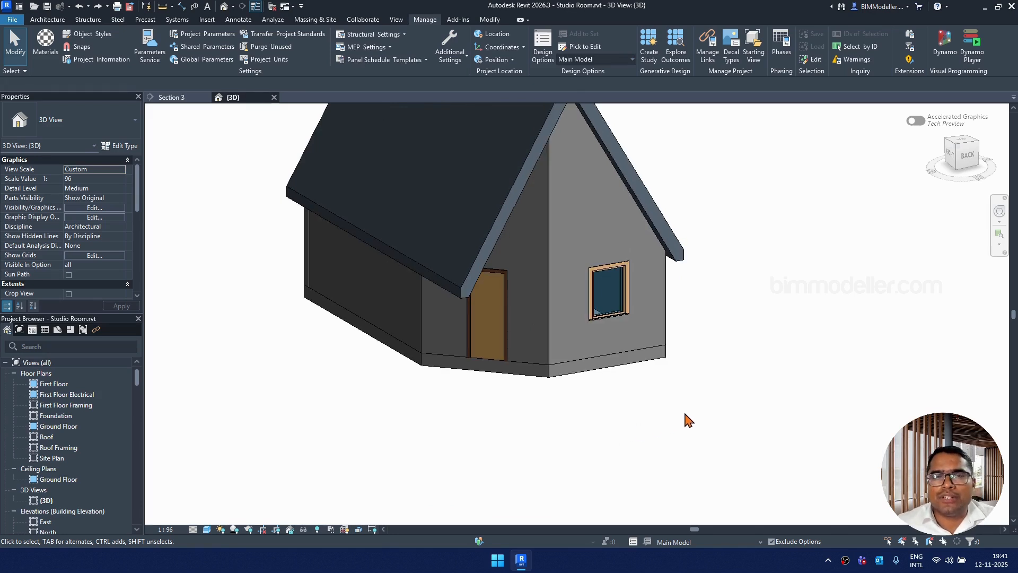
middle_click_drag(695, 341, 803, 386)
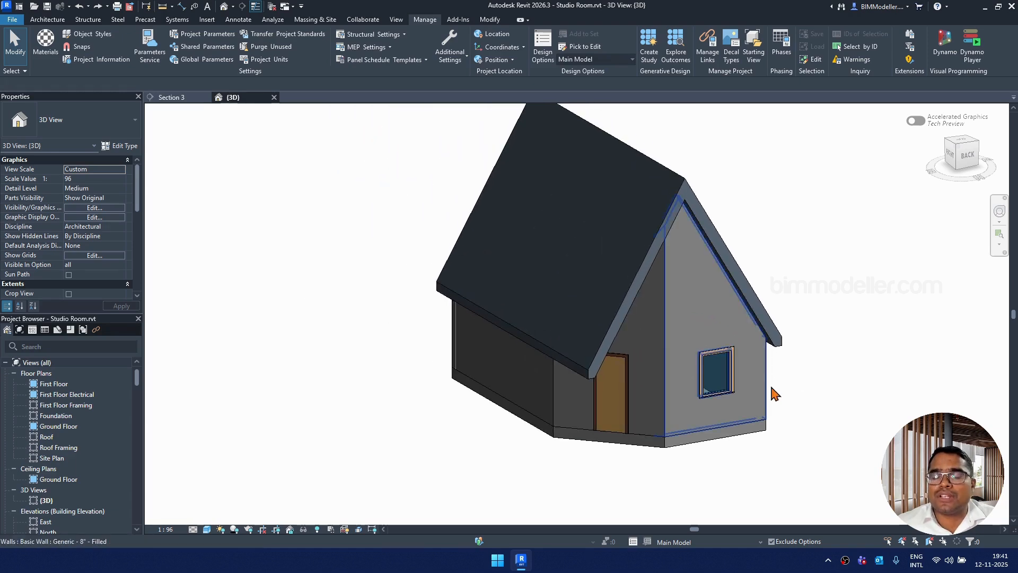